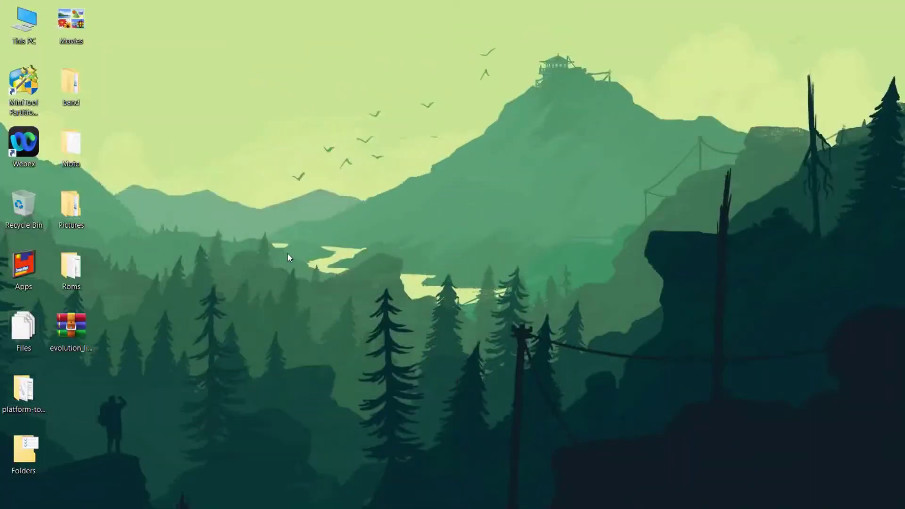
Step: Delete the old platform-tools folder from C:\Program Files (x86)
double_click(31, 29)
double_click(257, 196)
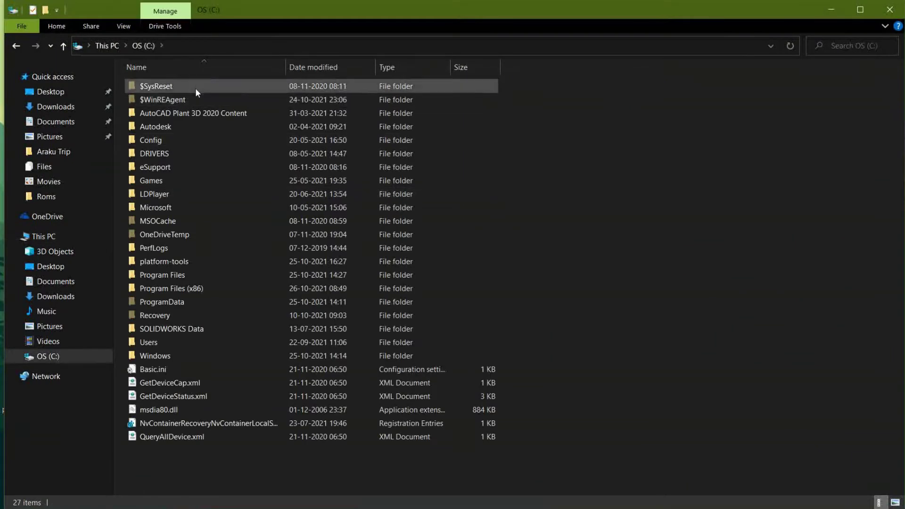
double_click(180, 287)
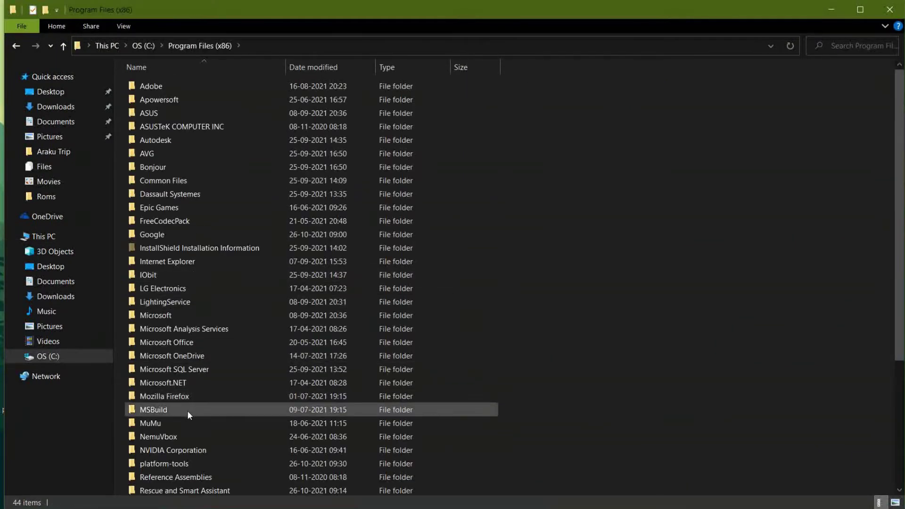
scroll(177, 413, "down", 2)
left_click(164, 392)
double_click(164, 394)
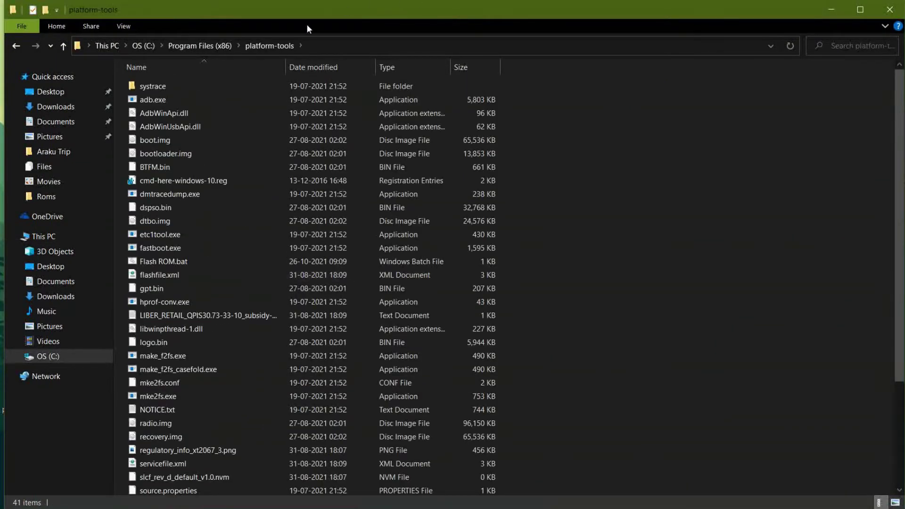
left_click_drag(307, 18, 409, 63)
left_click(318, 100)
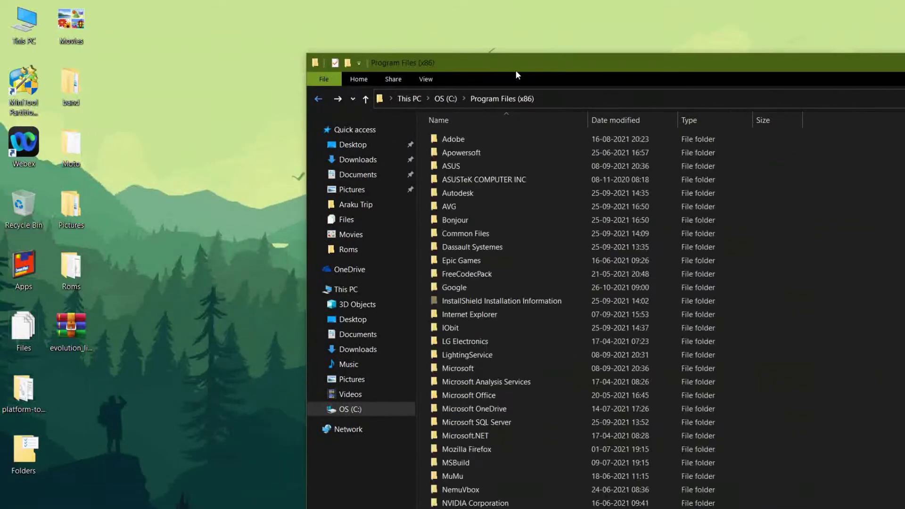
left_click_drag(515, 66, 471, 16)
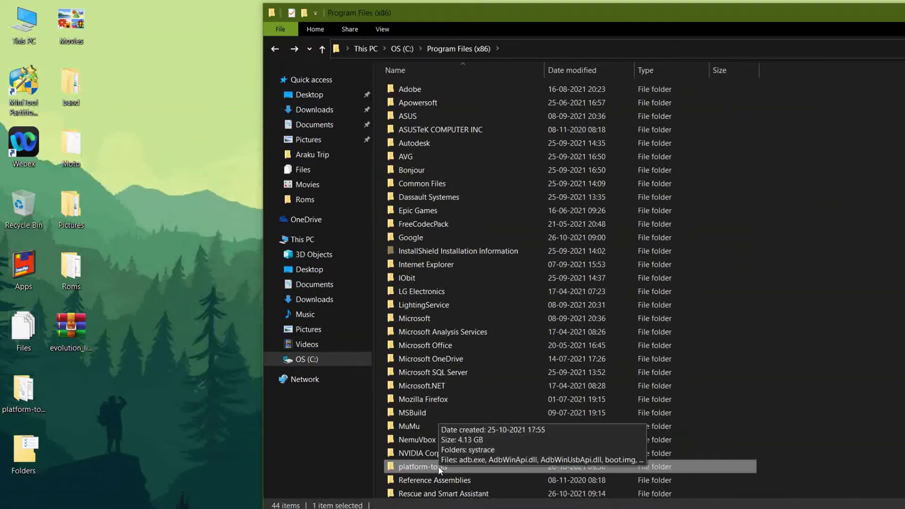
key("Delete")
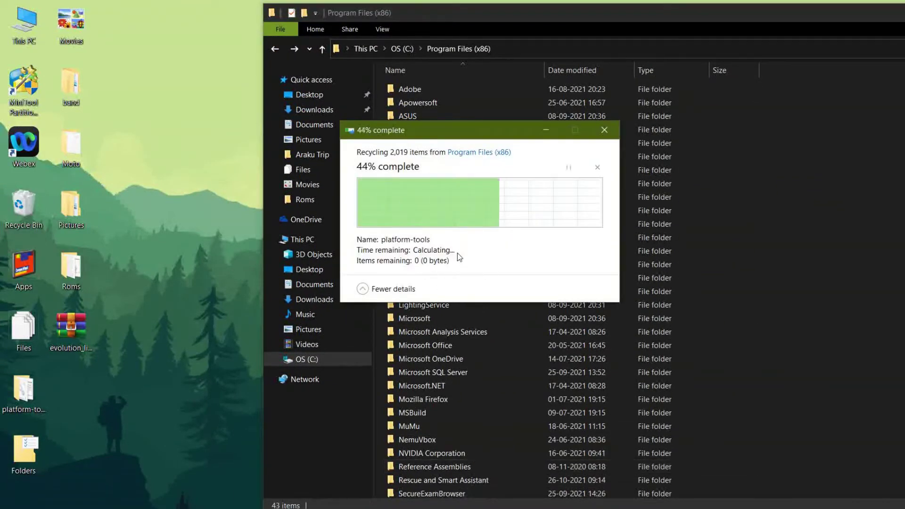
Step: Move the desktop platform-tools folder into Program Files (x86) with admin permission and open it
left_click(31, 398)
left_click_drag(31, 398, 378, 448)
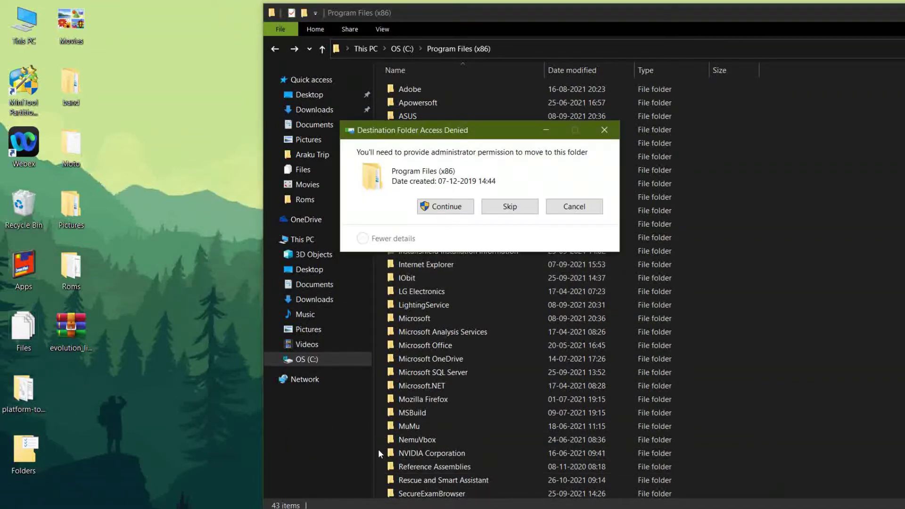
left_click(447, 210)
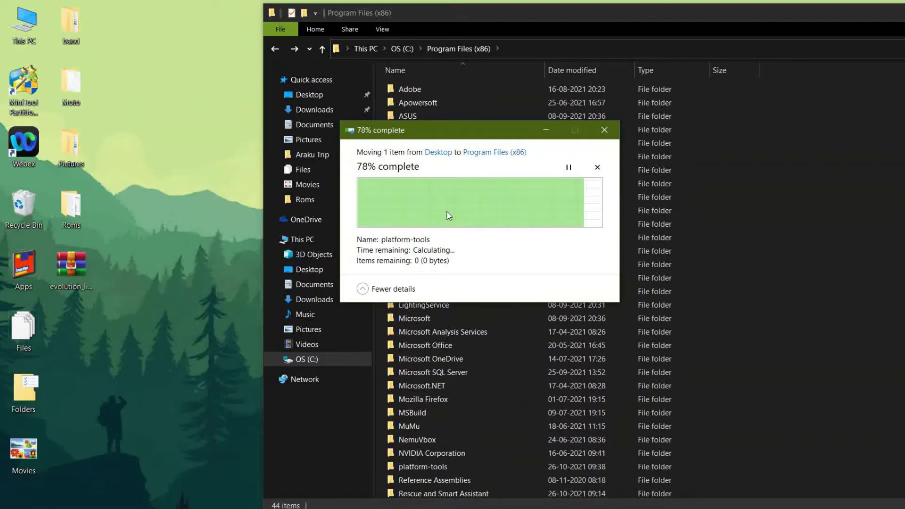
double_click(439, 466)
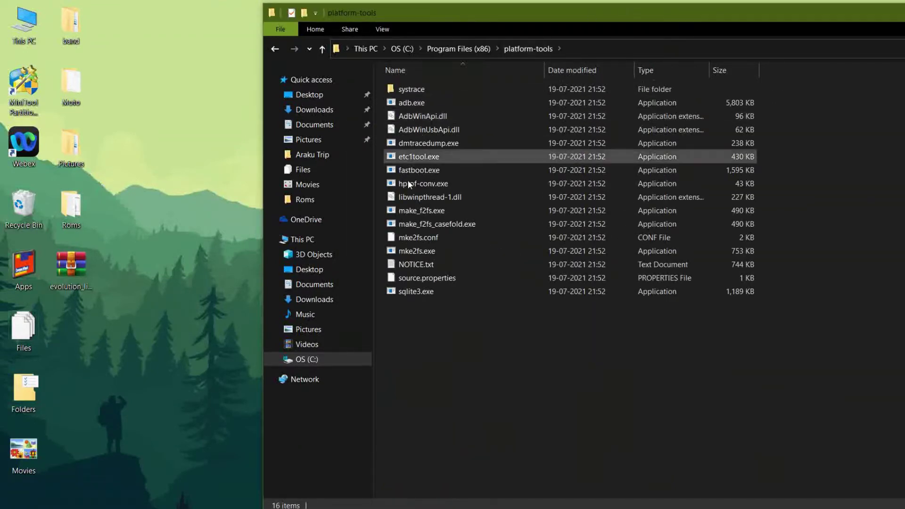
right_click(411, 353)
left_click(469, 225)
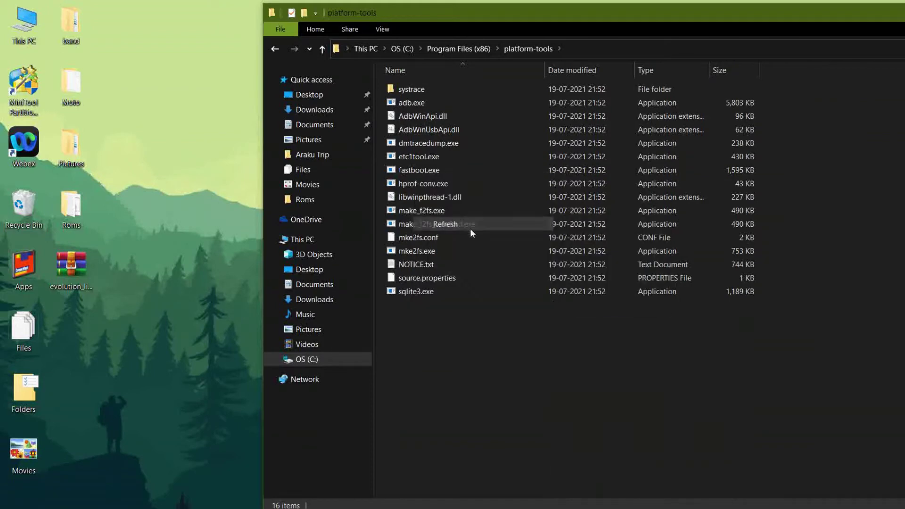
left_click(73, 264)
Step: Copy the six .img files from the evolution archive into platform-tools
double_click(73, 264)
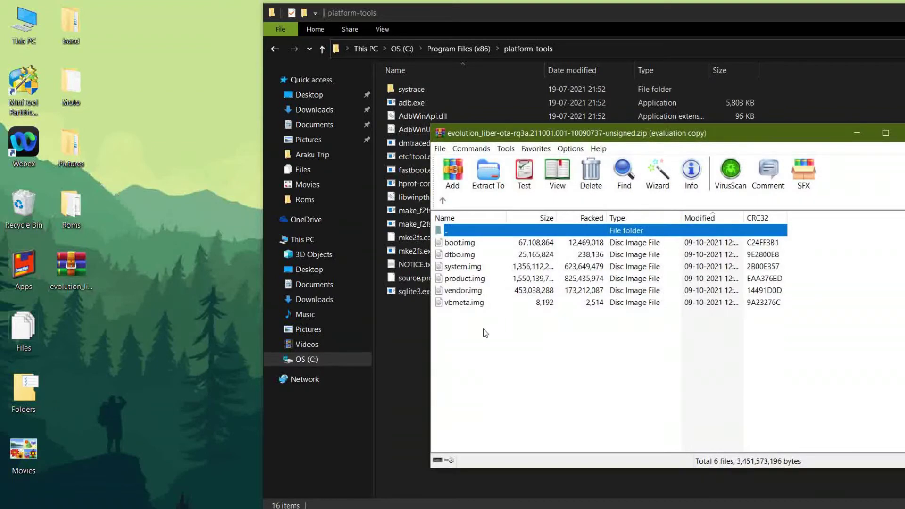
left_click_drag(485, 333, 401, 348)
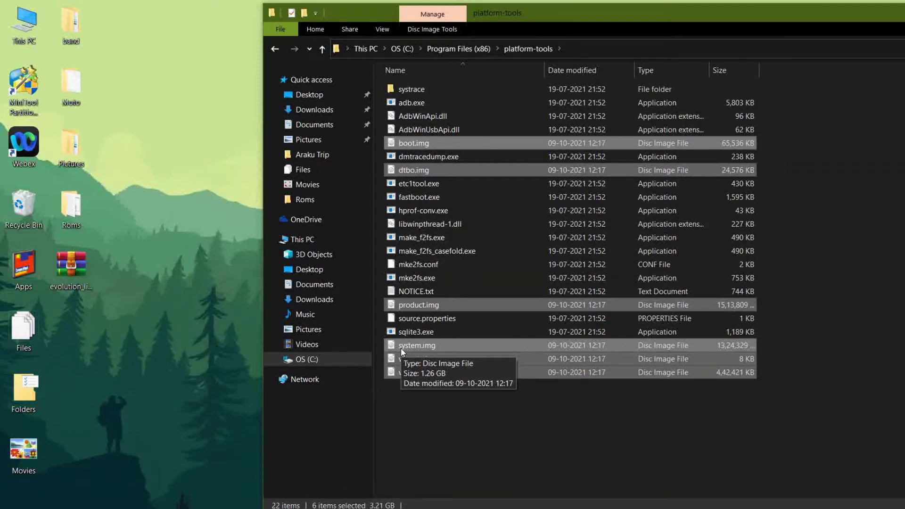
left_click(433, 450)
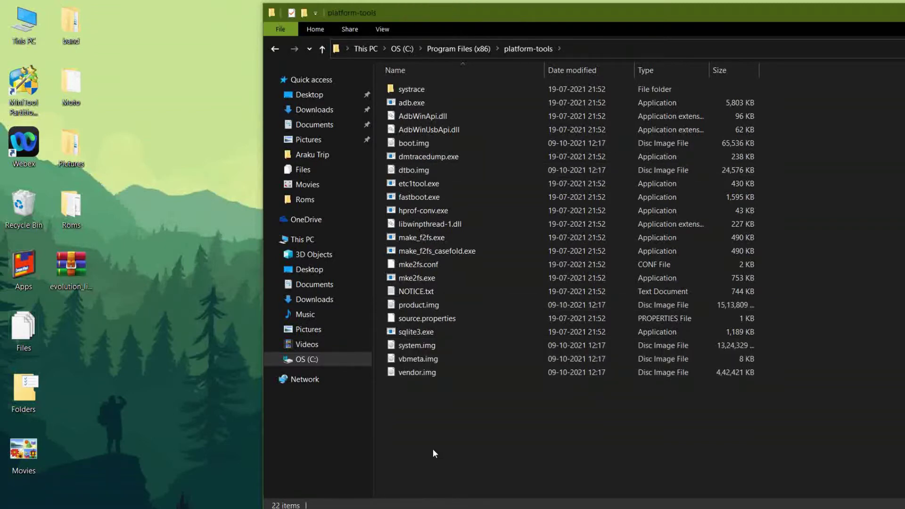
Step: Open a command window in the platform-tools folder
right_click(449, 413)
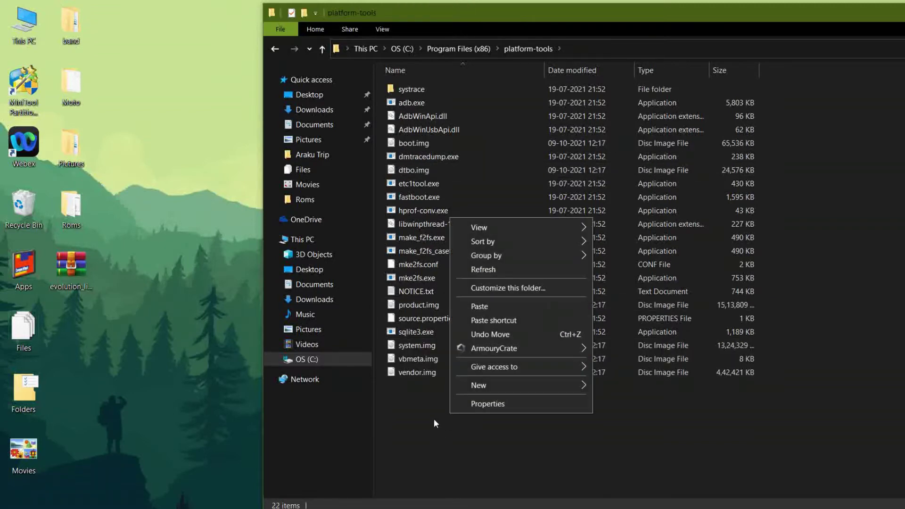
left_click(433, 419)
right_click(434, 419, "shift")
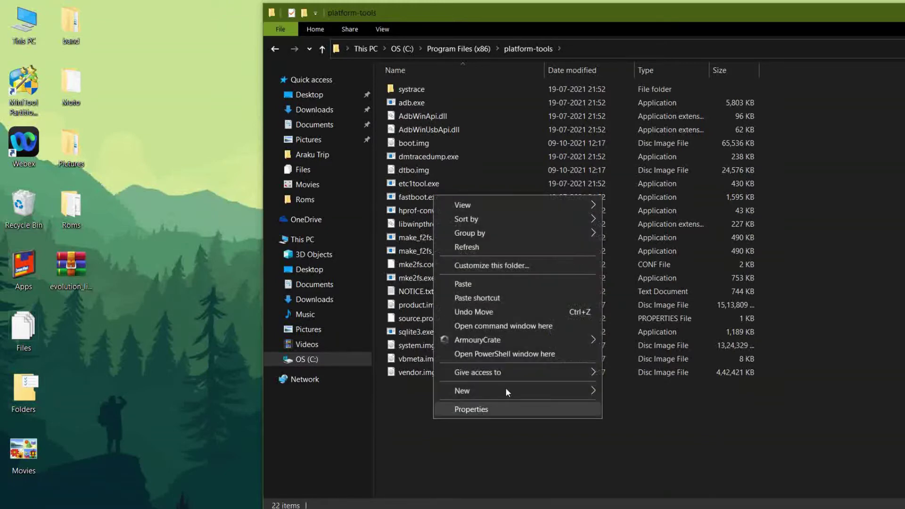
left_click(515, 324)
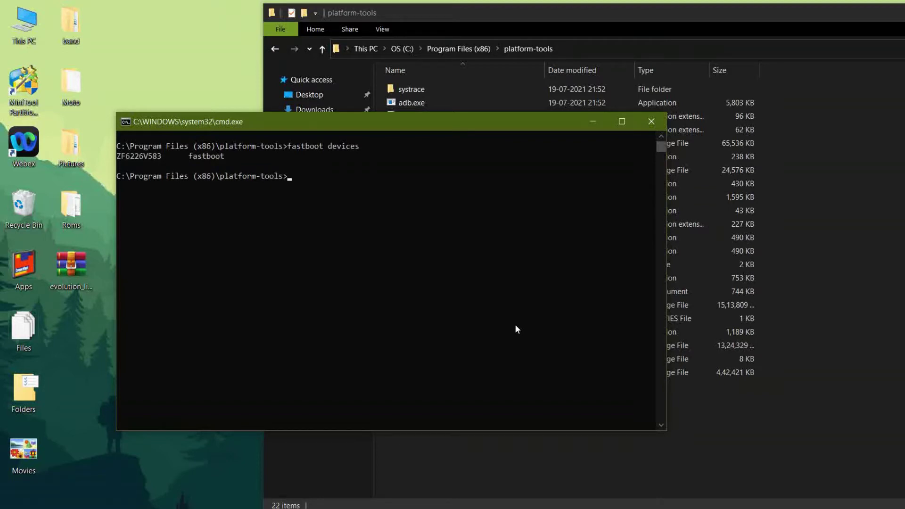
Step: Reposition the Command Prompt window showing the connected fastboot device
left_click_drag(488, 126, 558, 117)
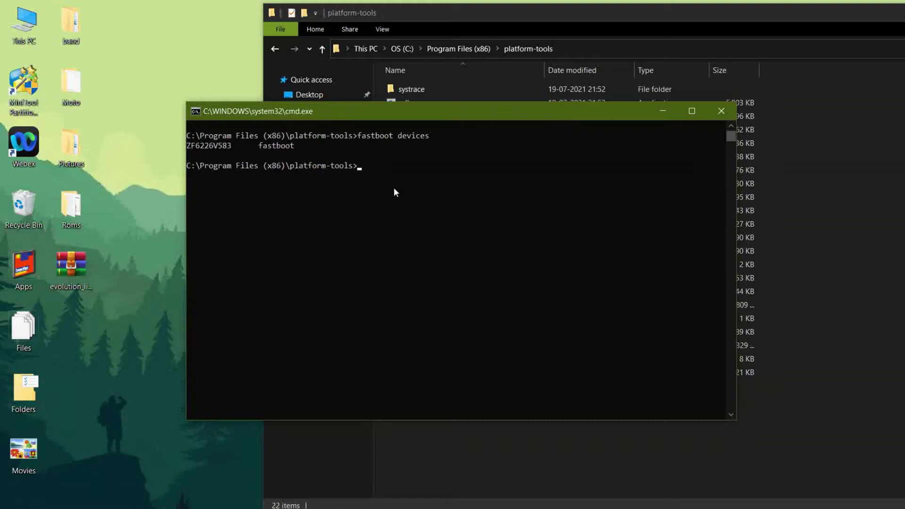
Step: Run 'fastboot reboot fastboot' to enter fastbootd, then type 'fastboot set_active a'
type("fa")
type("stboot reboot fastboot")
key("Return")
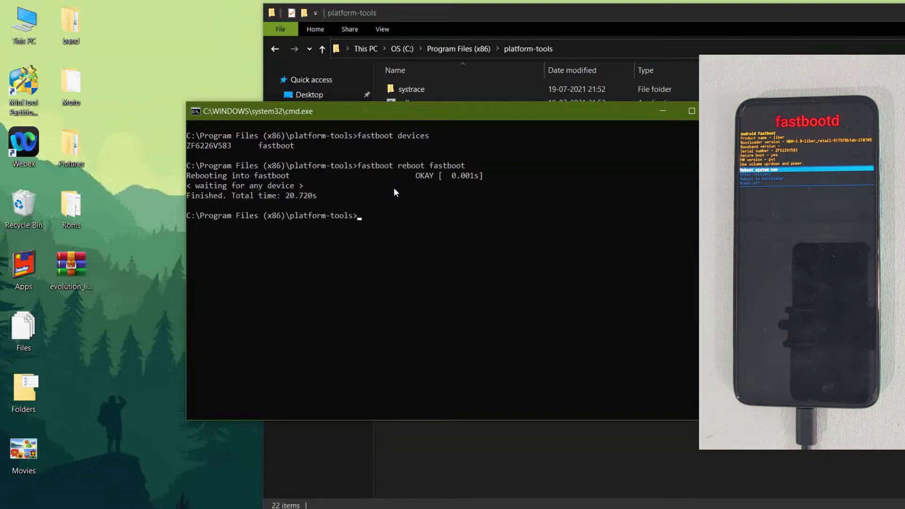
type("f")
type("oot set_active a")
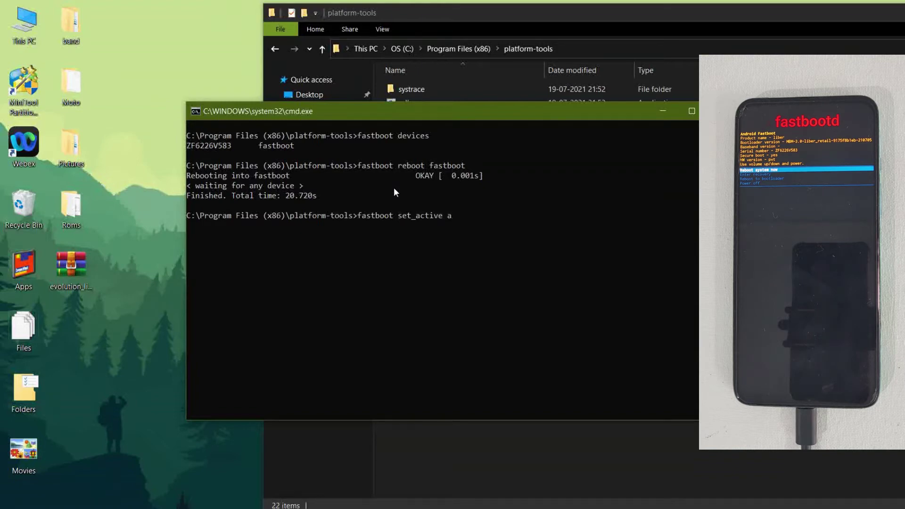
Step: Set slot a active, wipe userdata and metadata with 'fastboot -w', and type the boot flash command
key("Return")
type("fastboot")
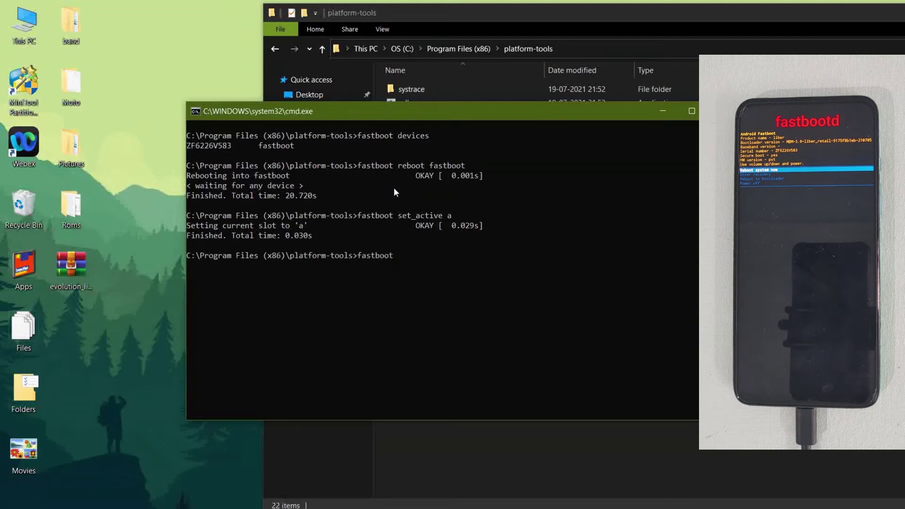
type(" -w")
key("Return")
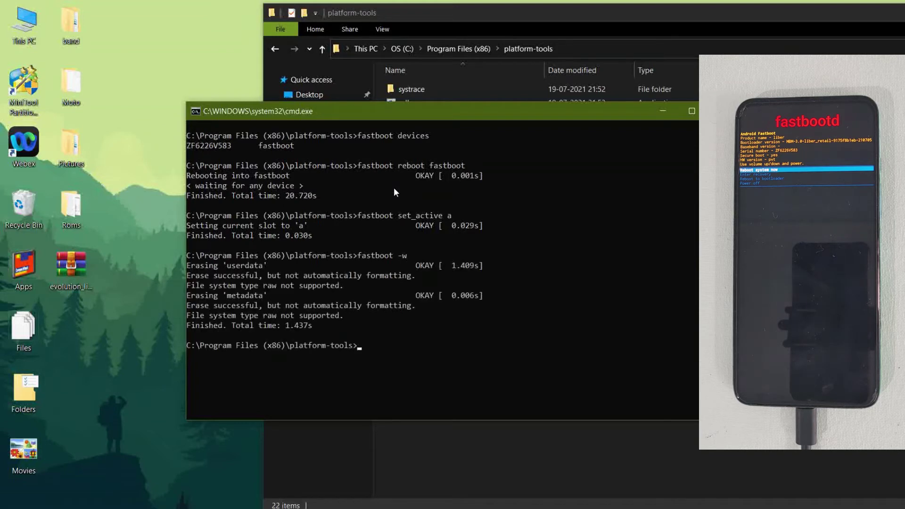
type("fastboot flash bot boot.img")
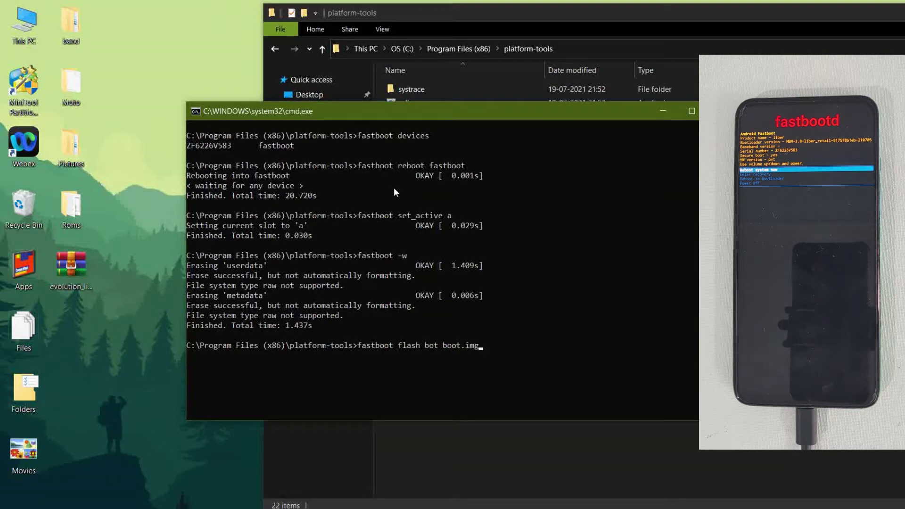
Step: Fix the typo to flash boot.img to boot, then flash dtbo.img to dtbo
key("Left")
key("Left")
key("Left")
key("Left")
key("Left")
key("Left")
type("0")
key("BackSpace")
type("o")
key("Right")
key("Return")
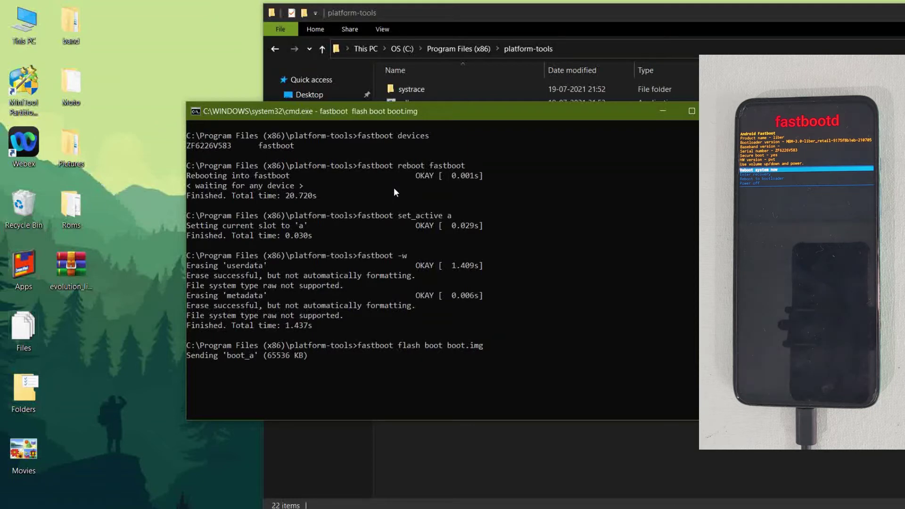
type("fastboot flash ")
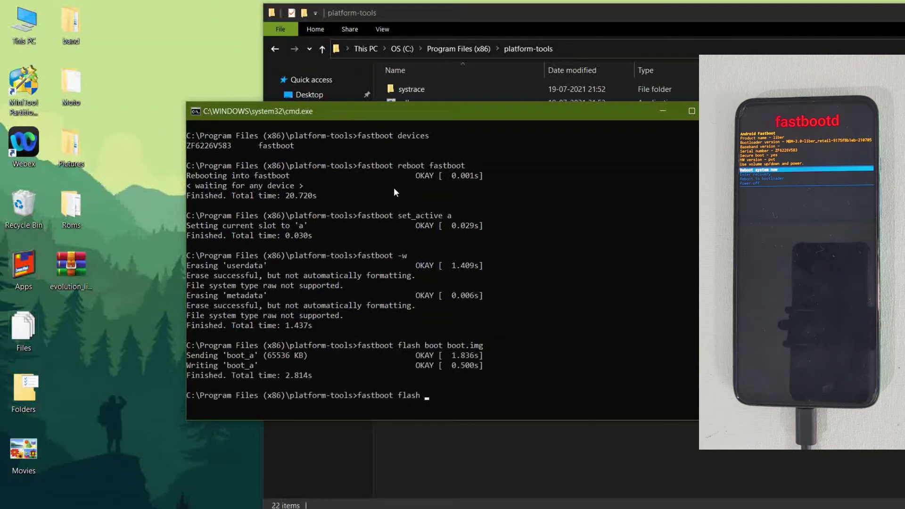
type("dtbo dtbo.img")
key("Return")
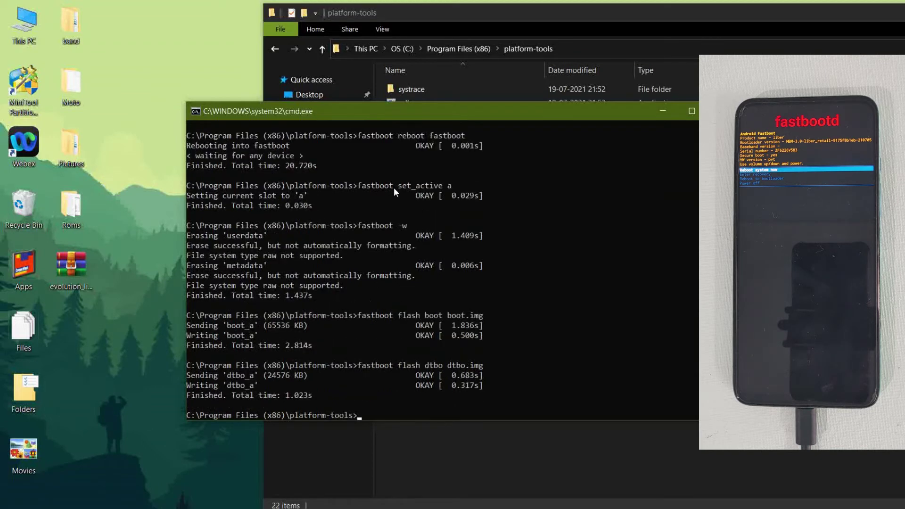
Step: Run 'fastboot flash system system.img' to write system_a in three chunks
type("fastboot flash system")
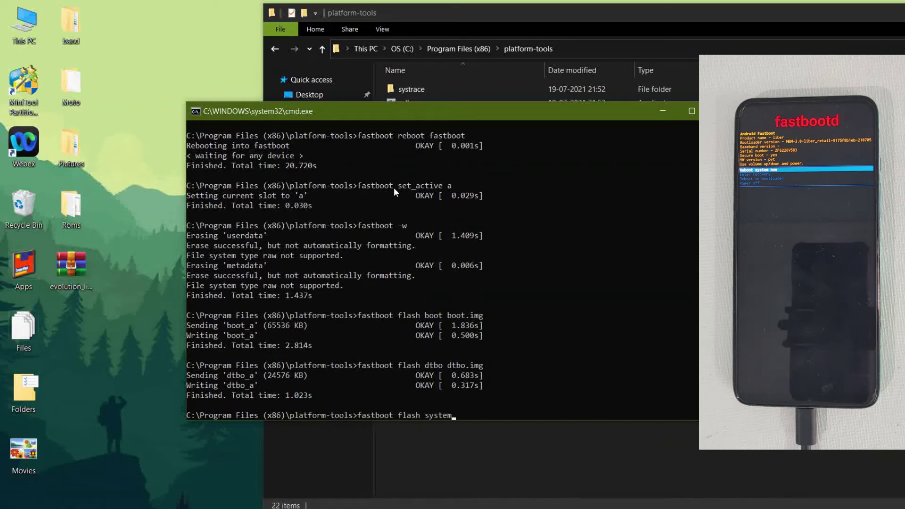
type(" system.img")
key("Return")
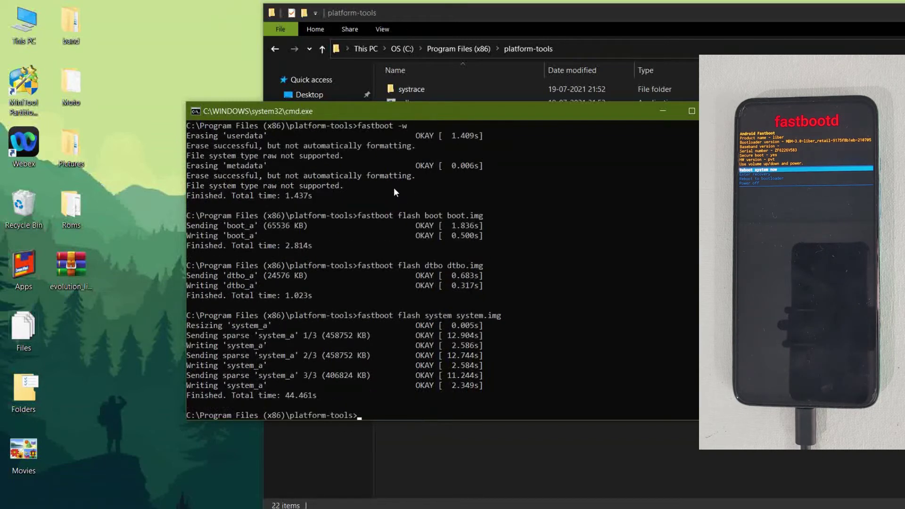
Step: Run 'fastboot flash product product.img' to write the product partition
type("fastboot flash product prod")
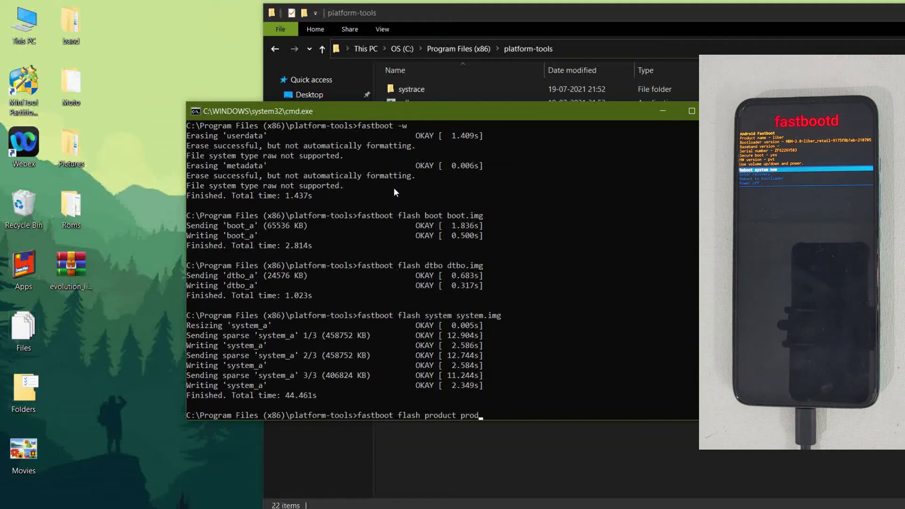
type("uct")
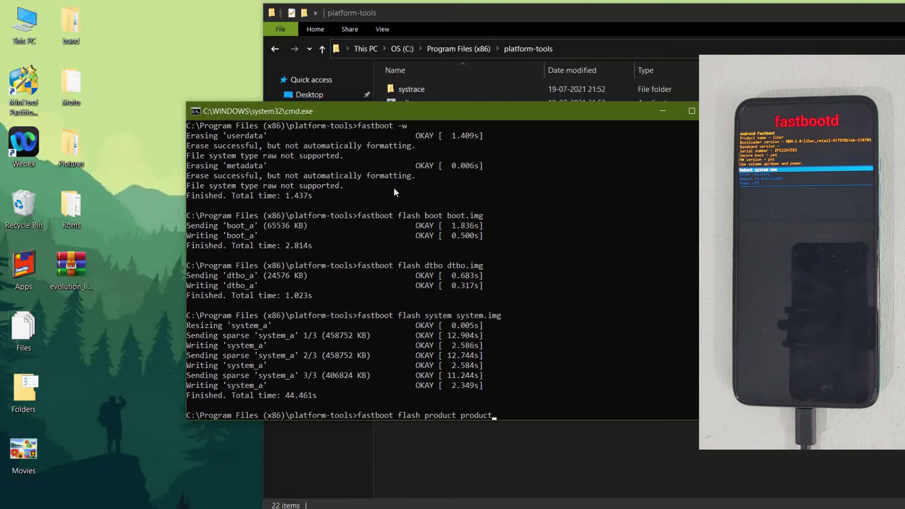
type(".img")
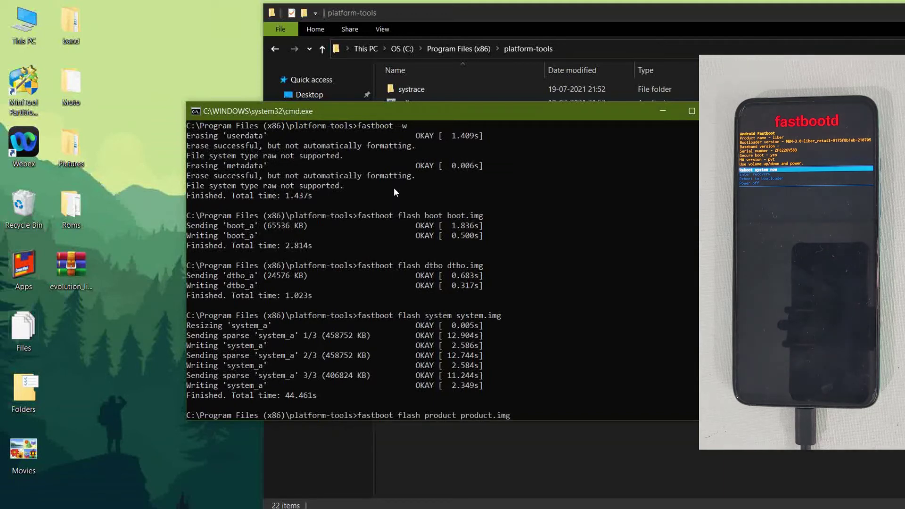
key("Return")
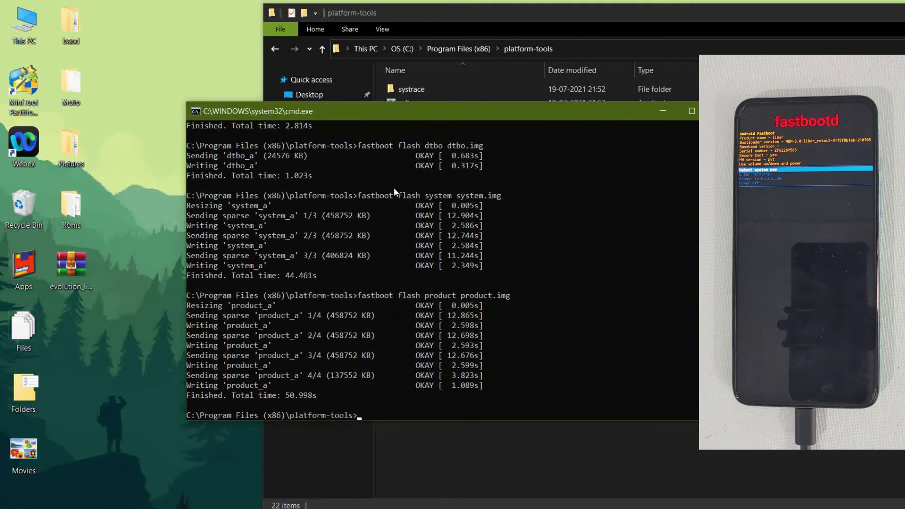
Step: Run 'fastboot flash vendor vendor.img' and then 'fastboot flash vbmeta vbmeta.img'
type("fastboot flash vendor vendor")
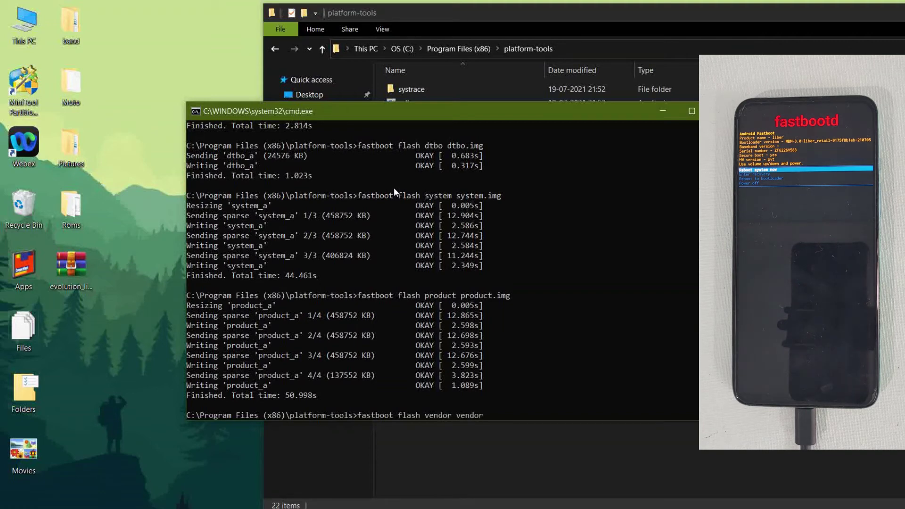
type(".img")
key("Return")
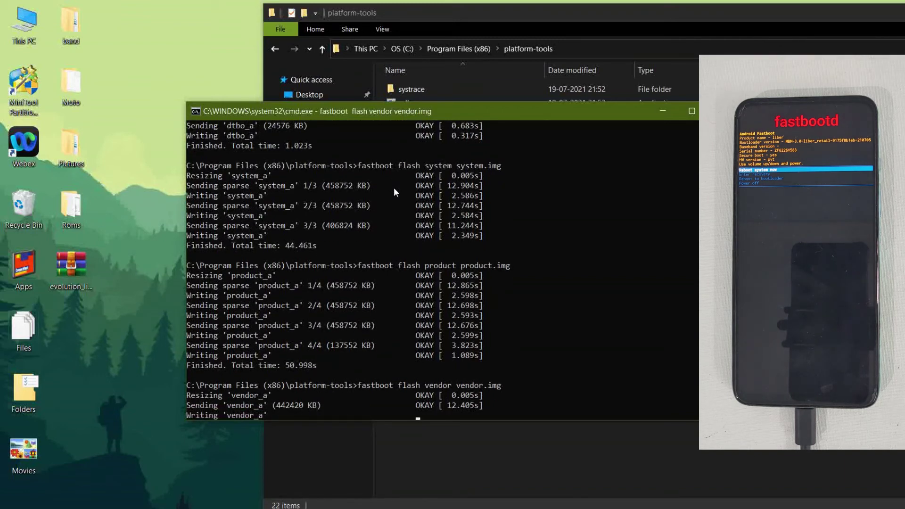
type("f")
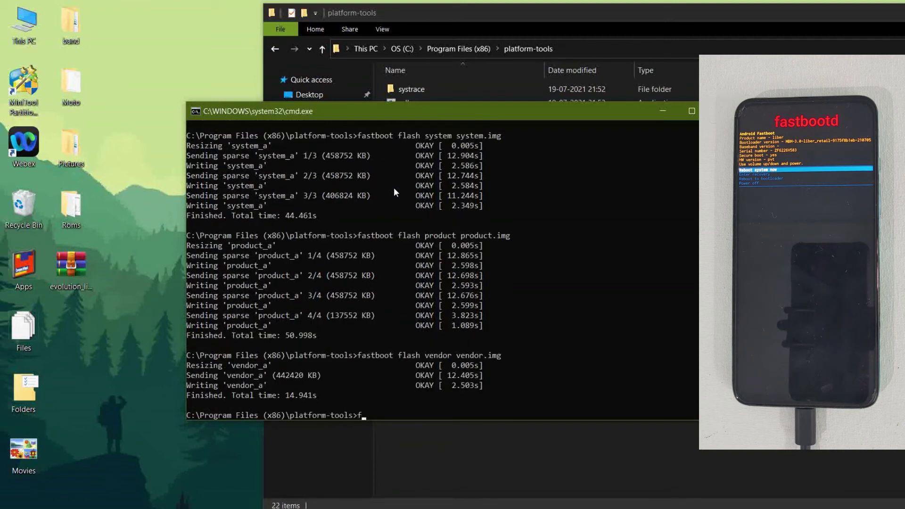
type("astboot flash vb")
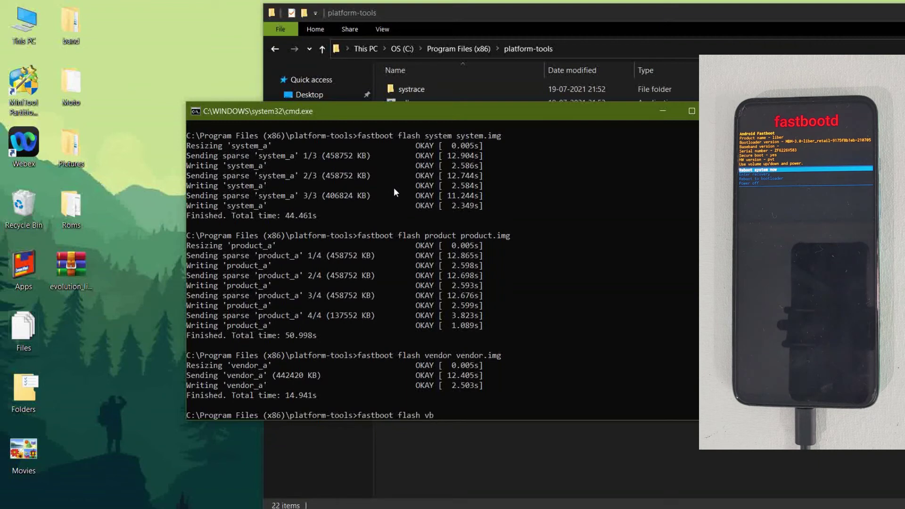
type("meta vbmeta.img")
key("Return")
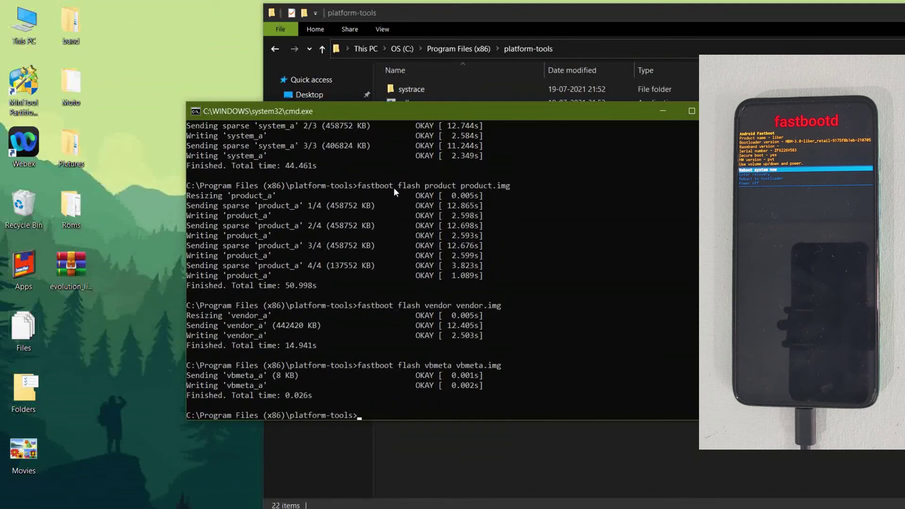
Step: Run 'fastboot reboot' to restart the phone into the new ROM
type("fastboot reboot")
key("Return")
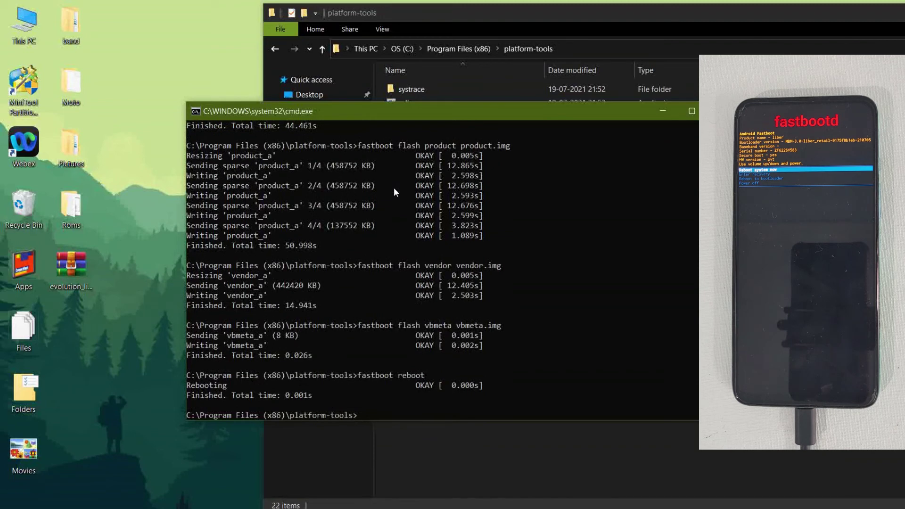